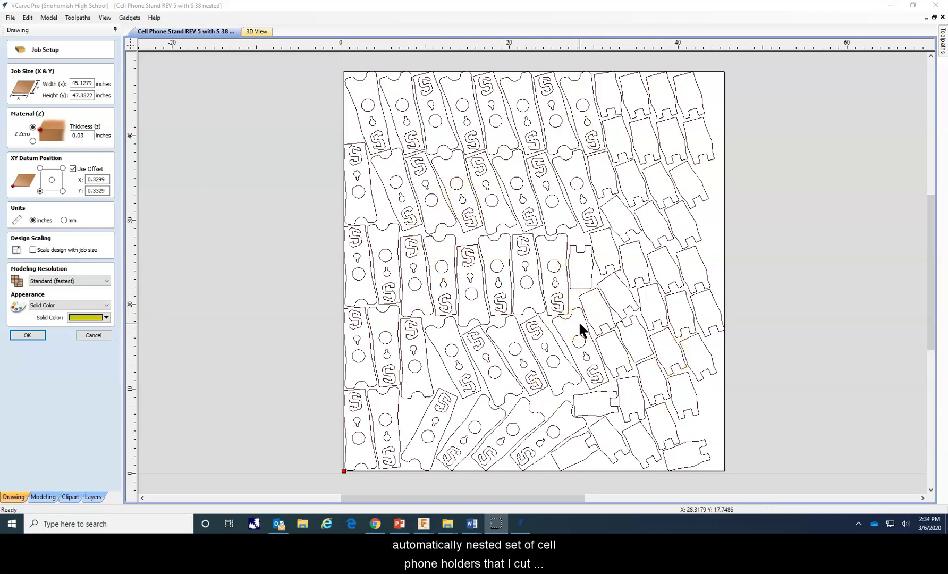
- Close the previous nested layout and start a new blank job 48 in wide by 48 in high
click(581, 307)
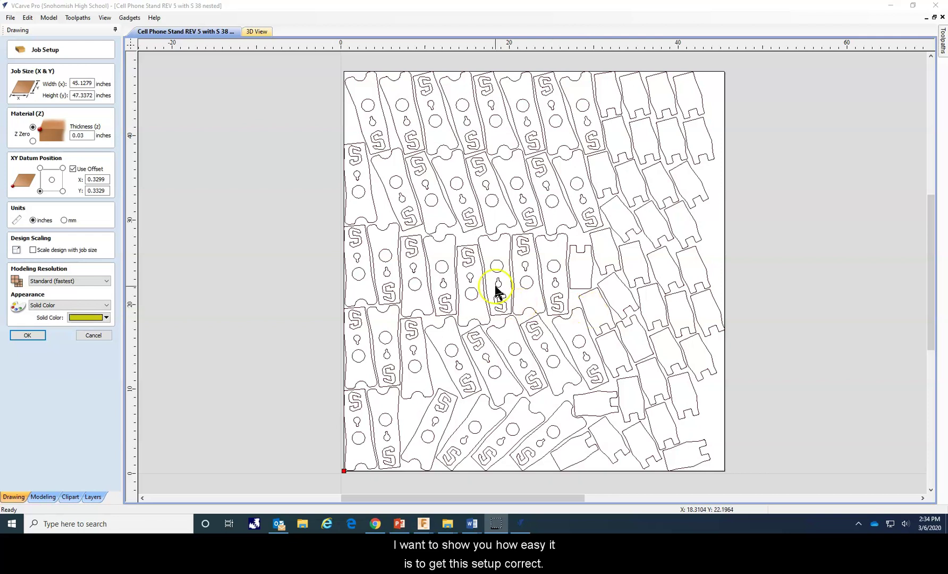
click(95, 336)
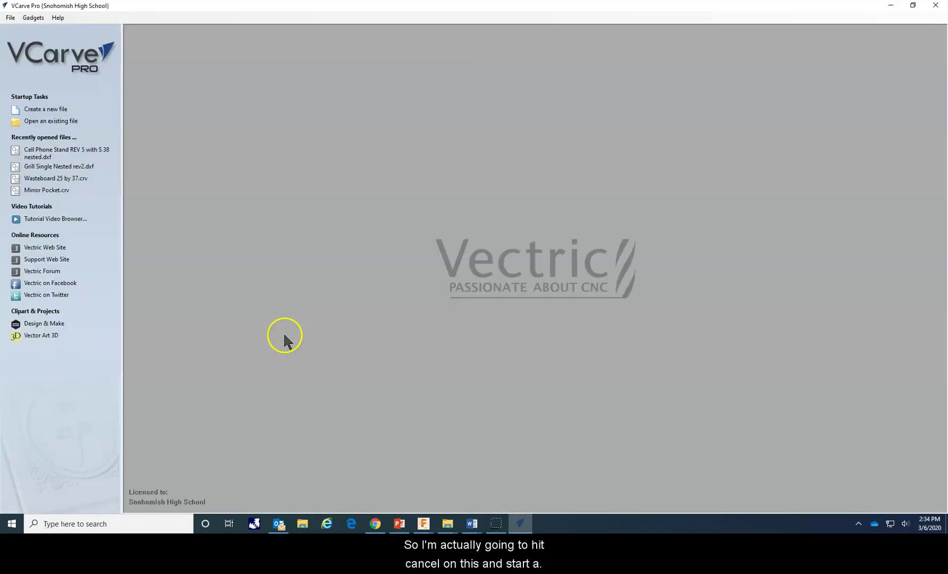
click(51, 110)
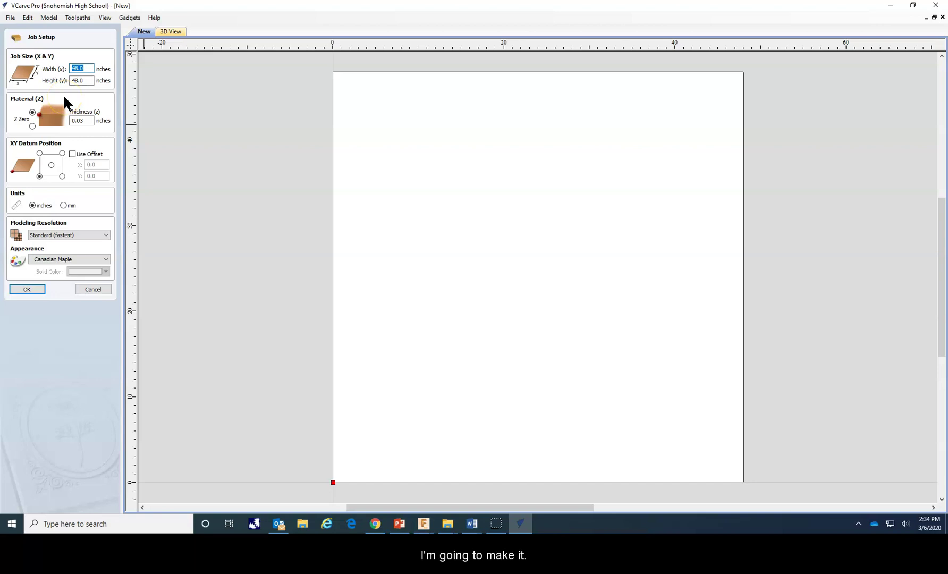
text(48)
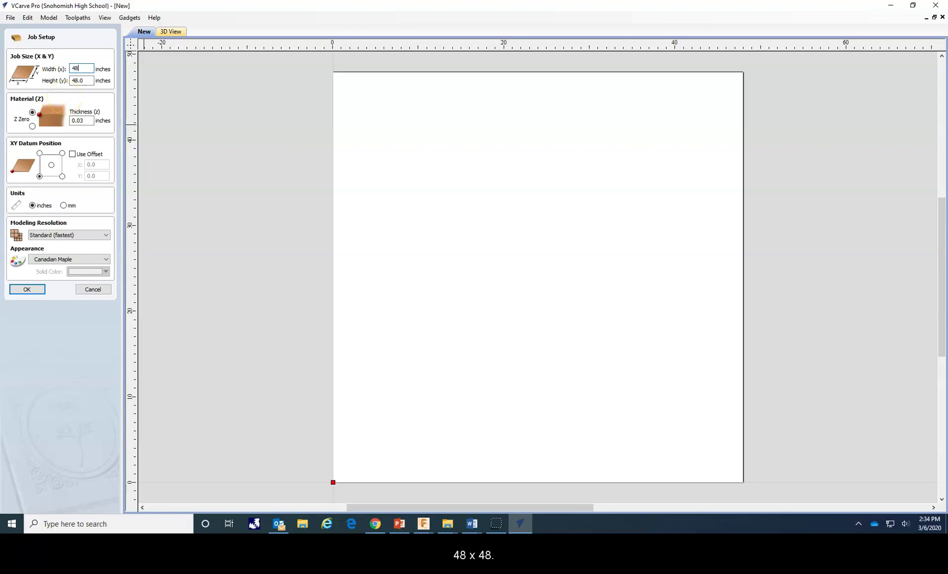
key(BackSpace)
key(BackSpace)
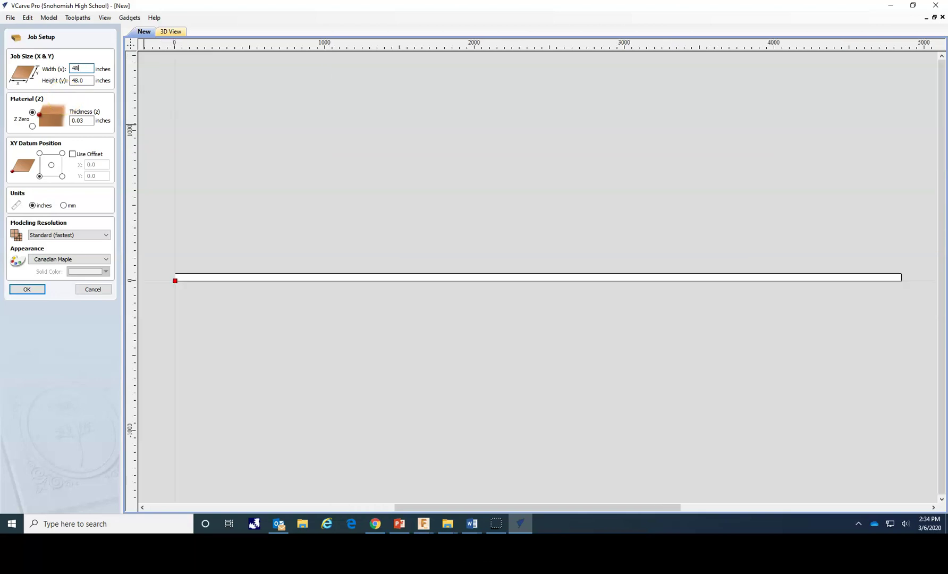
text(4)
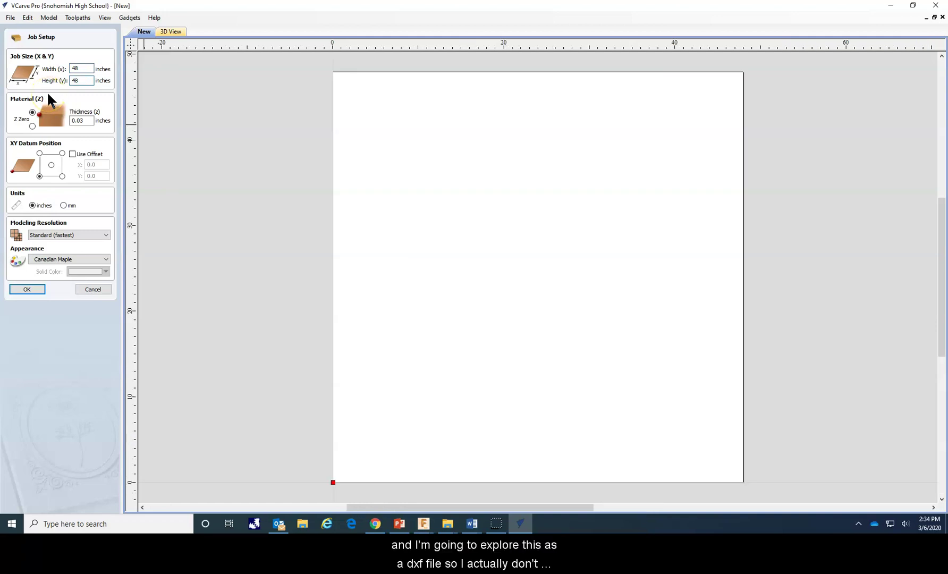
- Confirm the 48 x 48 in job and import the Cell Phone Stand REV 3 with S vectors
click(37, 292)
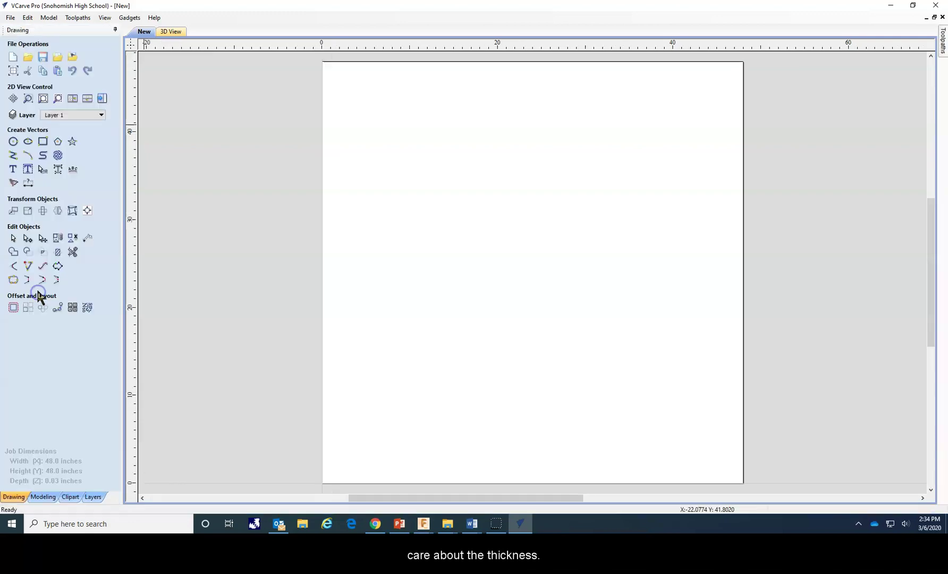
click(10, 18)
mouse_move(40, 130)
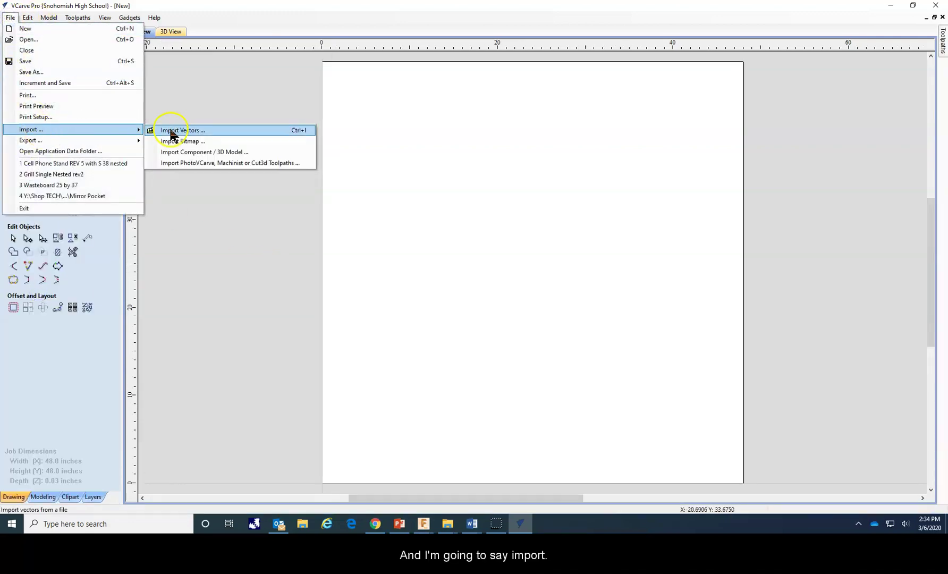
click(203, 134)
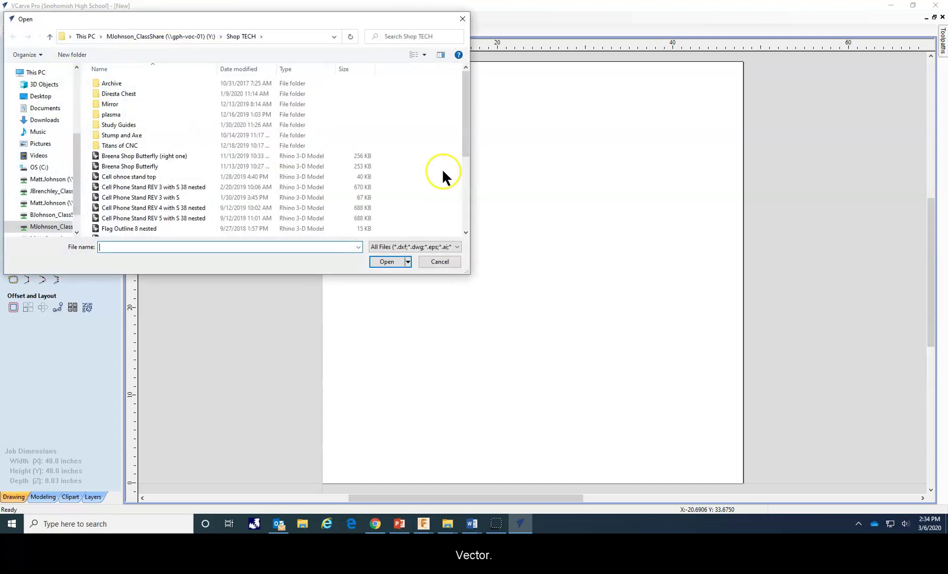
click(169, 198)
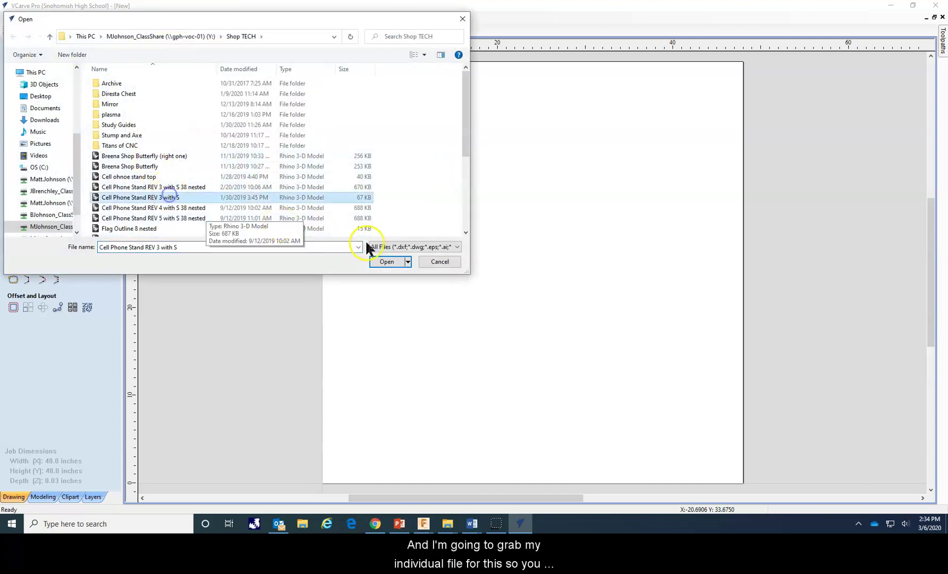
click(394, 262)
click(495, 285)
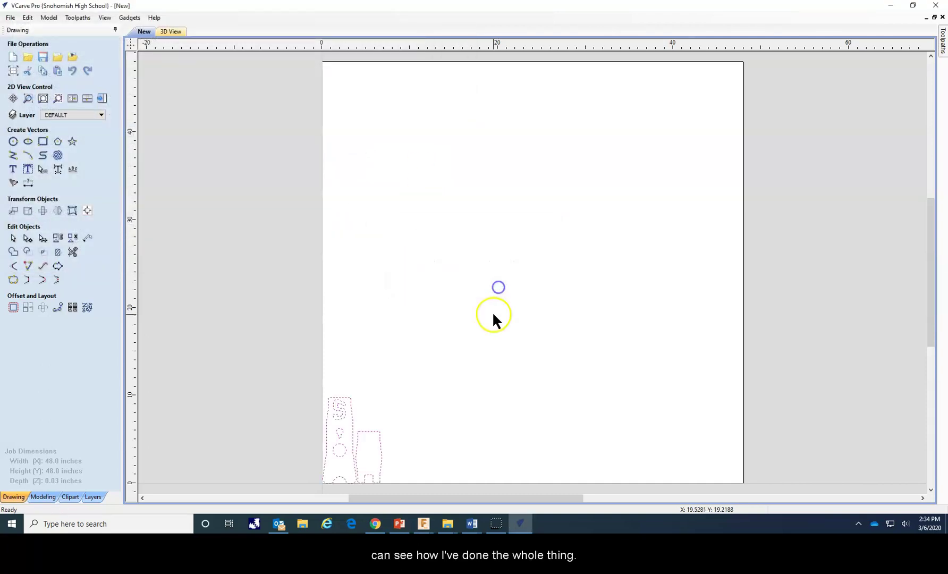
click(435, 420)
scroll(385, 460, down, 2)
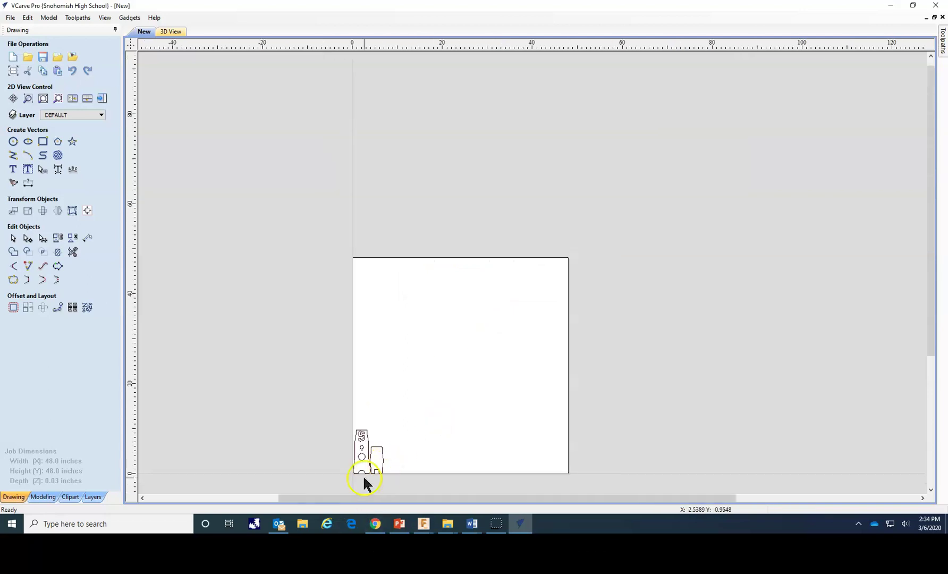
- Inspect the stand pieces' outline segments by selecting edges individually and all together
scroll(362, 472, up, 4)
drag(468, 430, 384, 290)
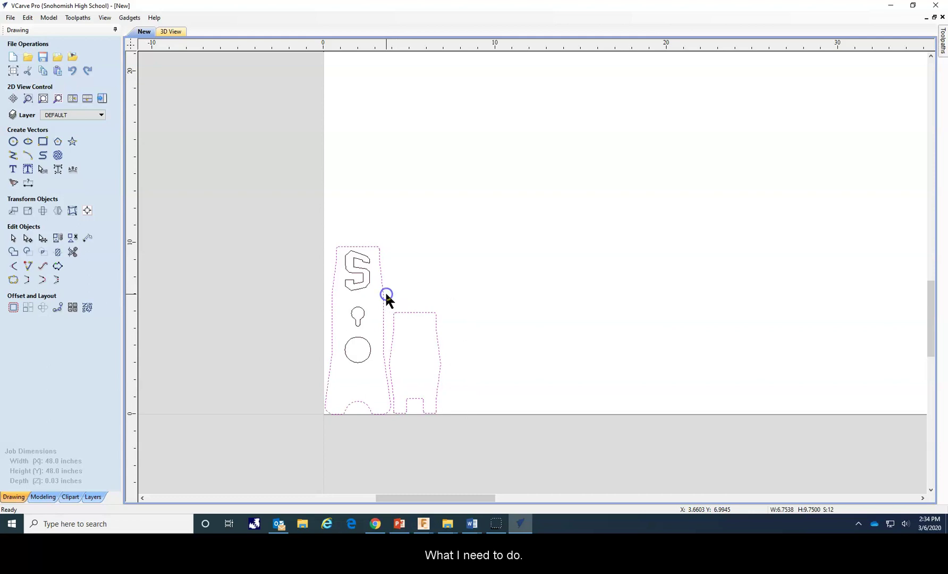
click(491, 320)
click(406, 311)
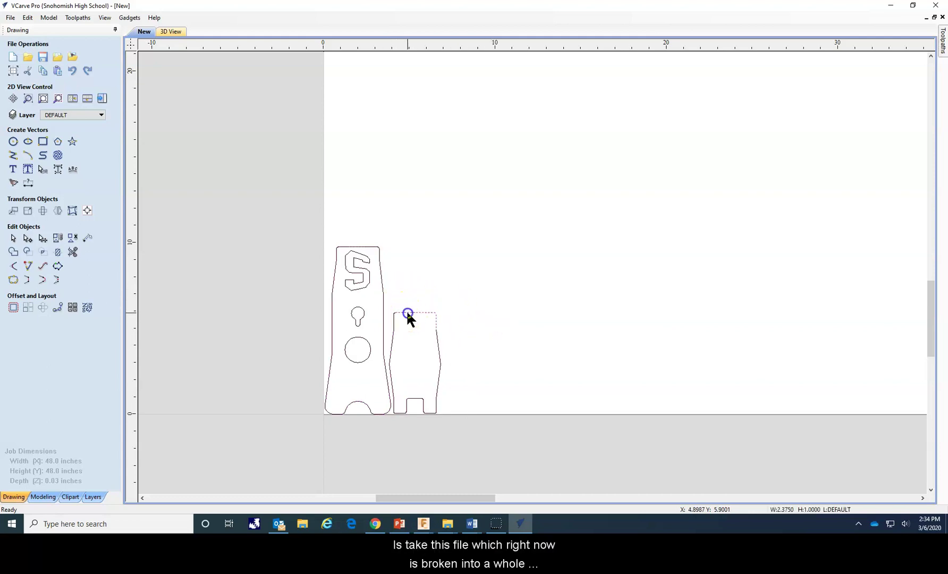
click(438, 344)
click(433, 414)
click(390, 300)
key(ctrl+a)
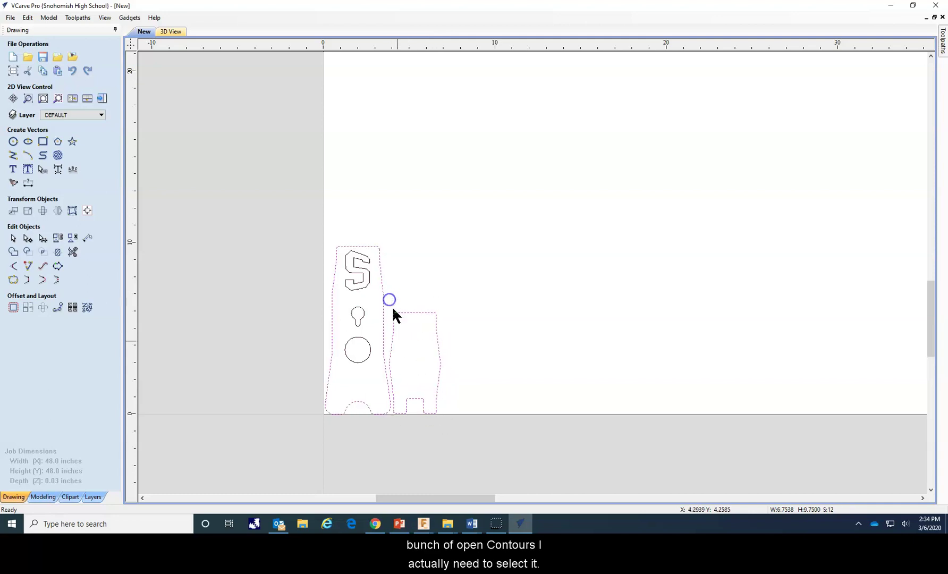
scroll(402, 392, up, 1)
scroll(402, 393, up, 1)
click(461, 265)
- Join the smaller piece's 11 open segments into one closed contour and verify it
drag(361, 179, 504, 458)
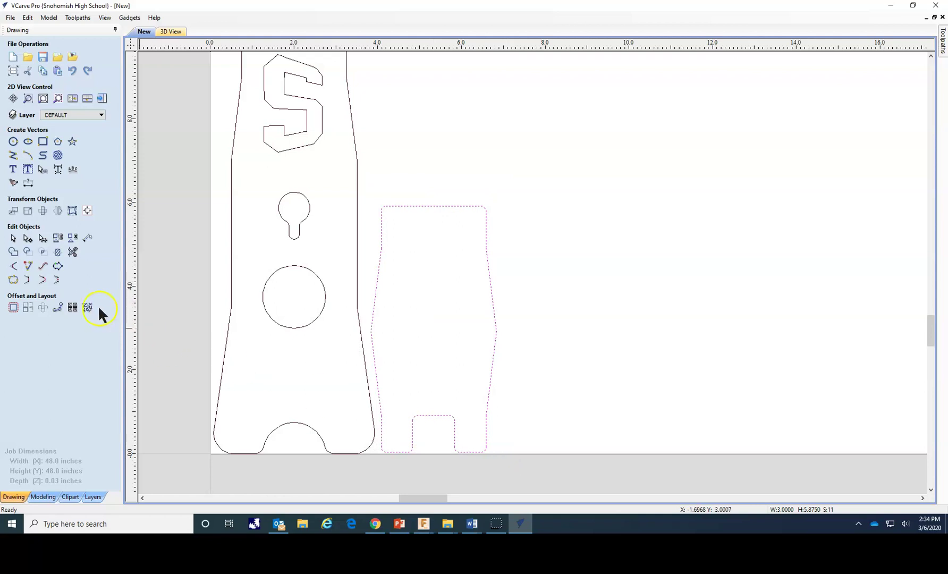
click(14, 280)
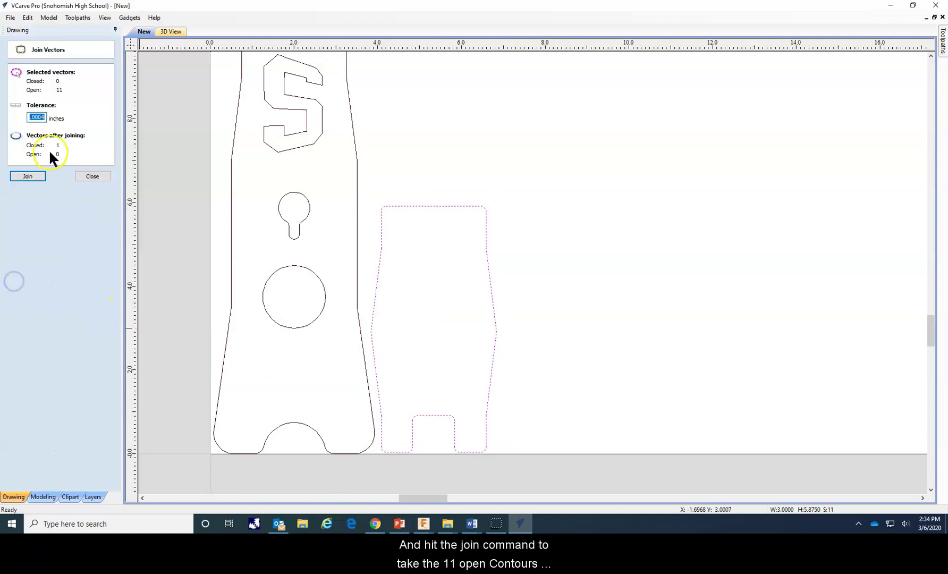
click(33, 177)
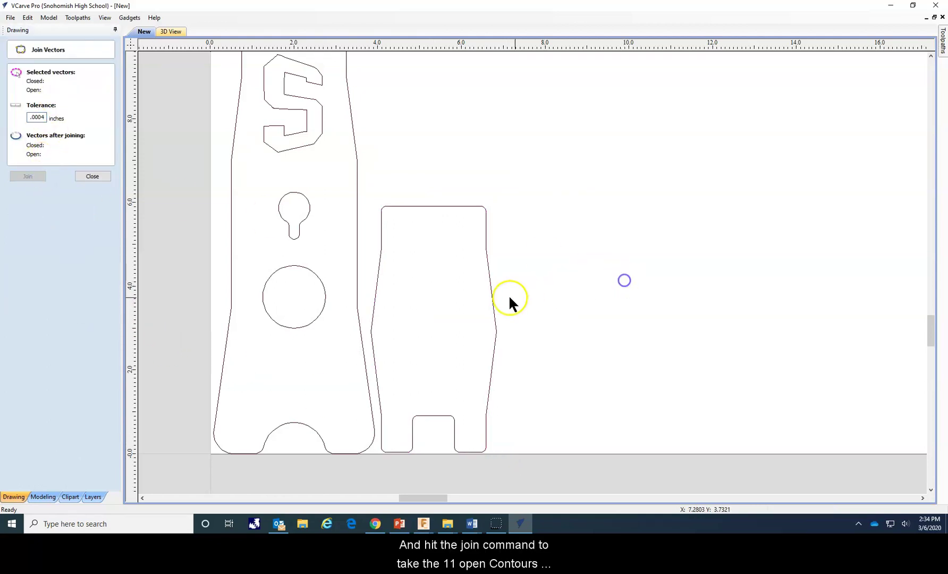
click(494, 310)
click(552, 319)
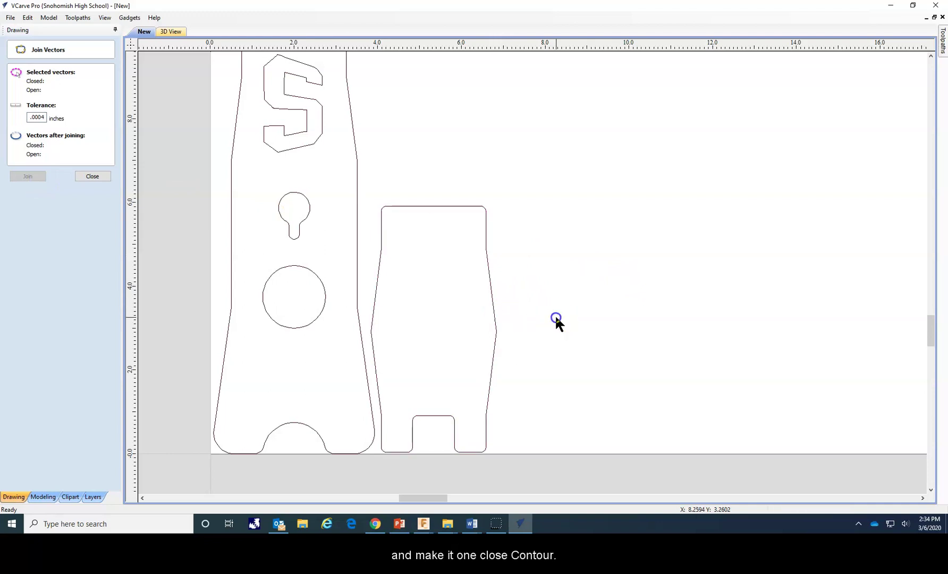
scroll(555, 319, down, 1)
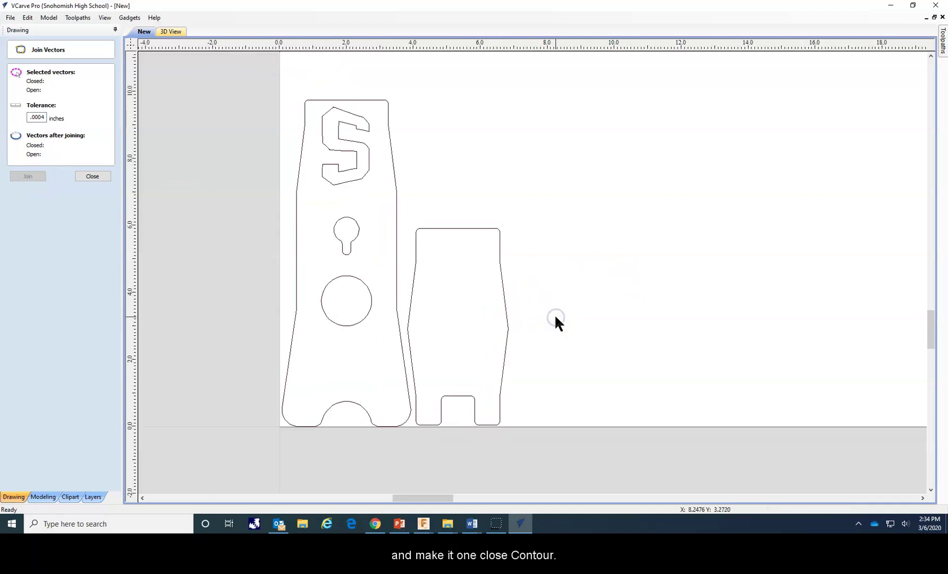
- Group all contours of the tall stand piece, including the S and holes, into one object
click(394, 171)
drag(281, 84, 415, 439)
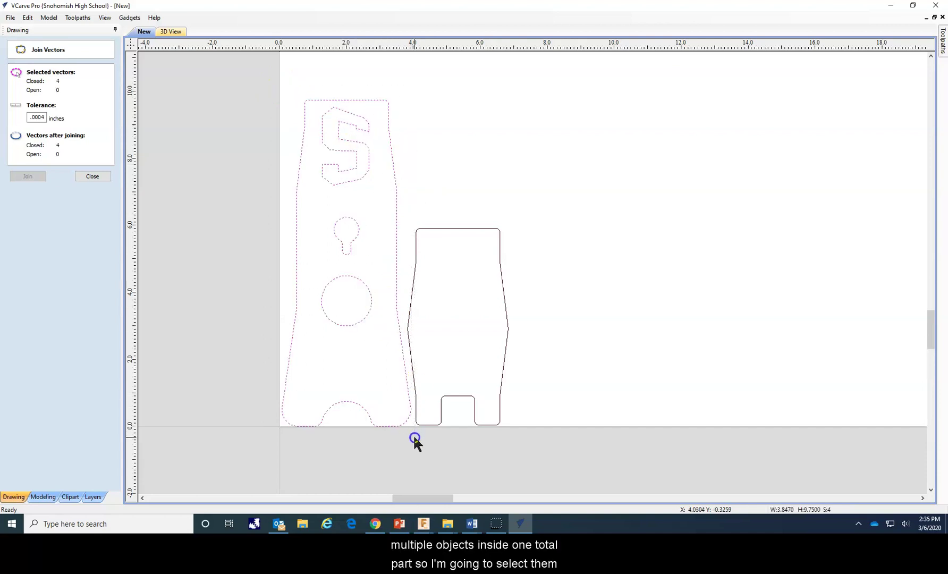
click(100, 176)
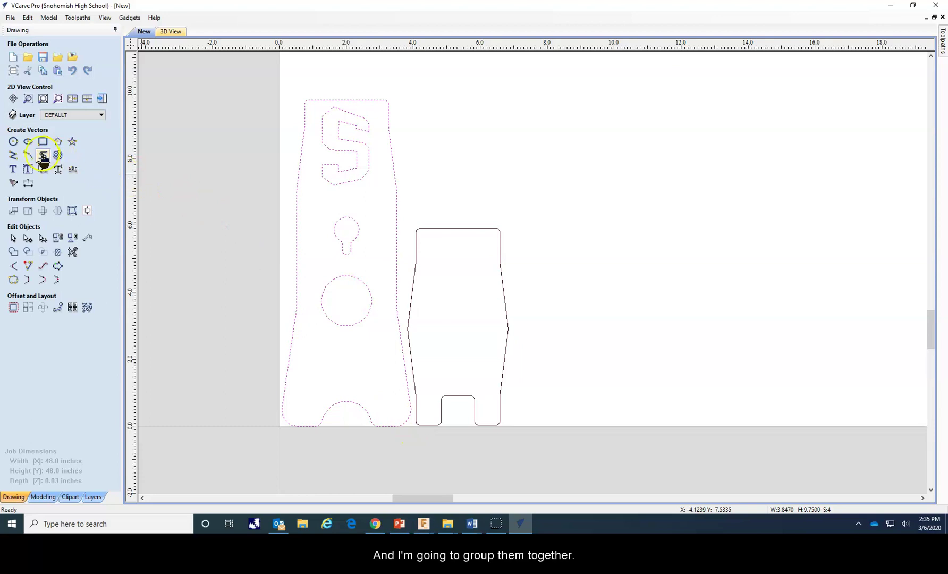
click(57, 242)
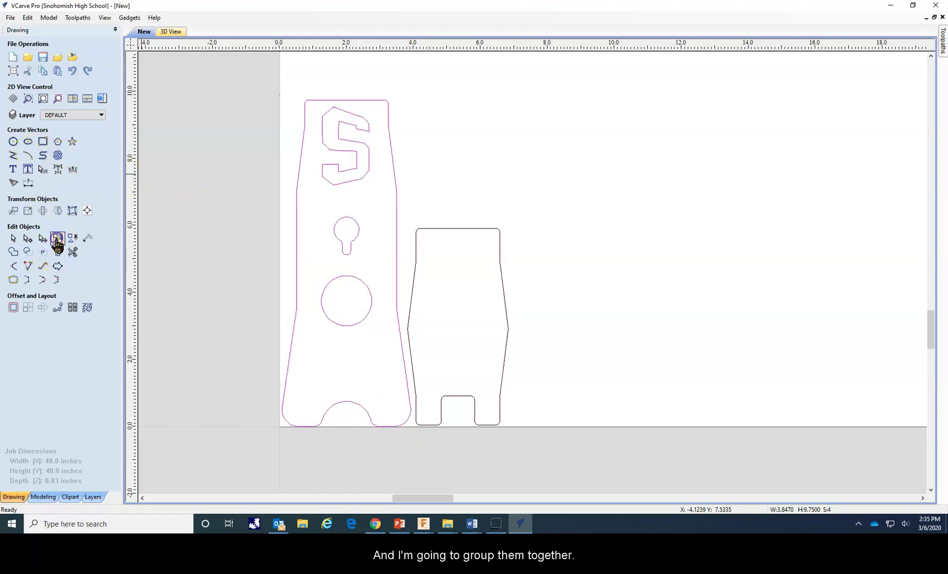
click(513, 236)
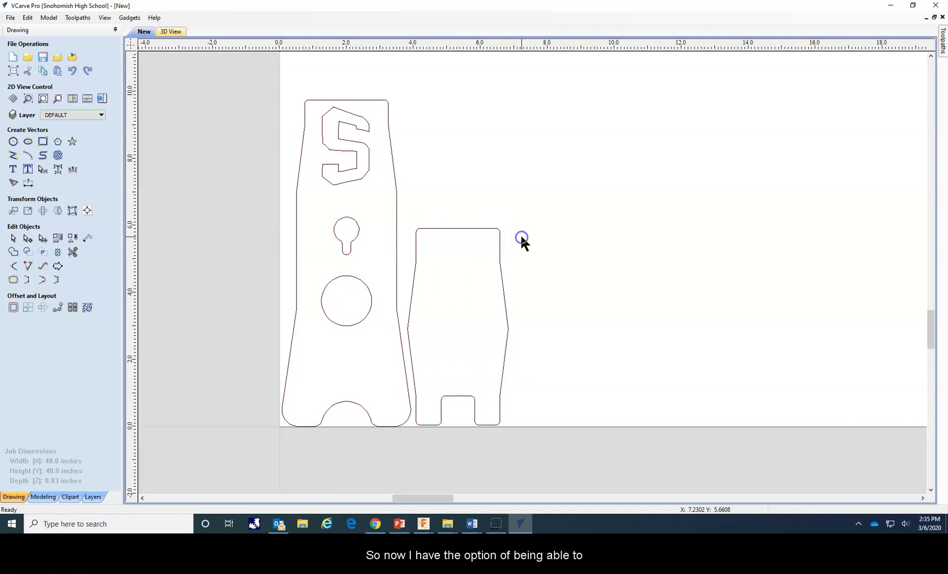
- Verify the tall piece selects as one object, then select both stand parts together
click(396, 259)
click(610, 323)
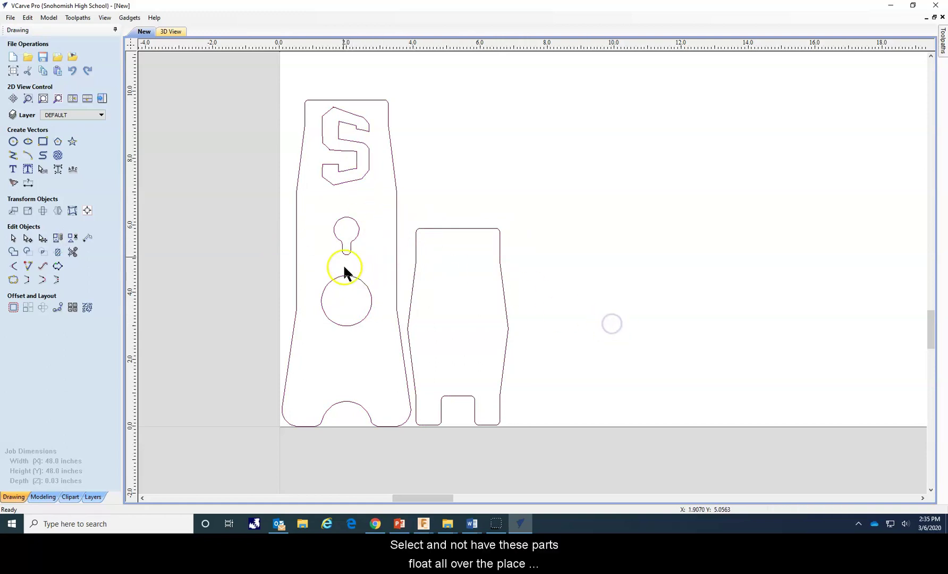
drag(558, 333, 291, 175)
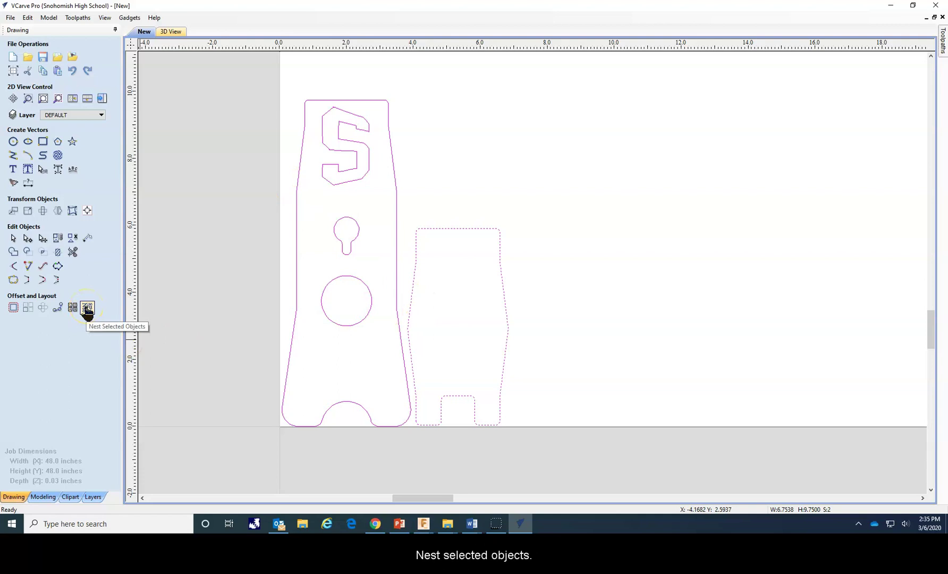
- Set nesting to 0.2 in border gap, 1° rotation step, along X, and apply 30 copies each
click(88, 308)
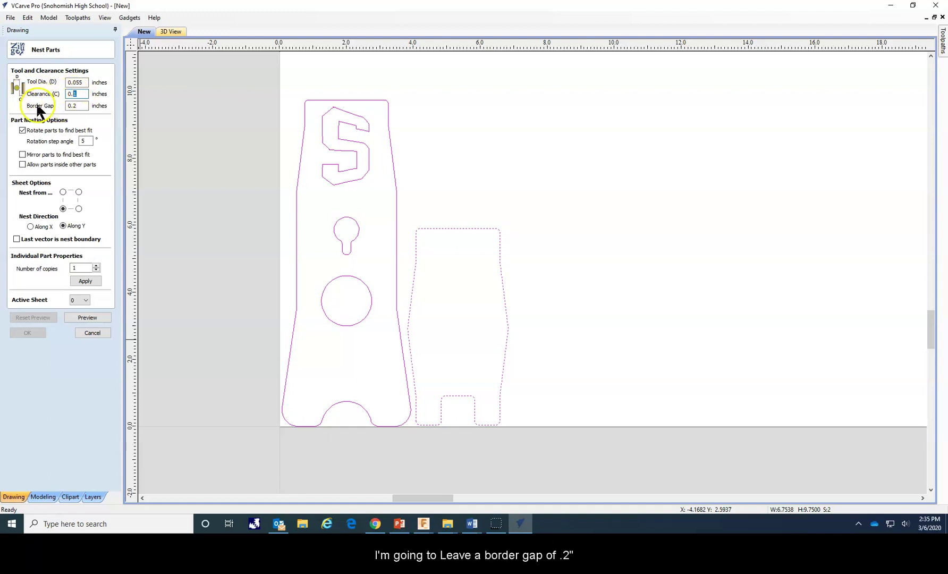
click(83, 107)
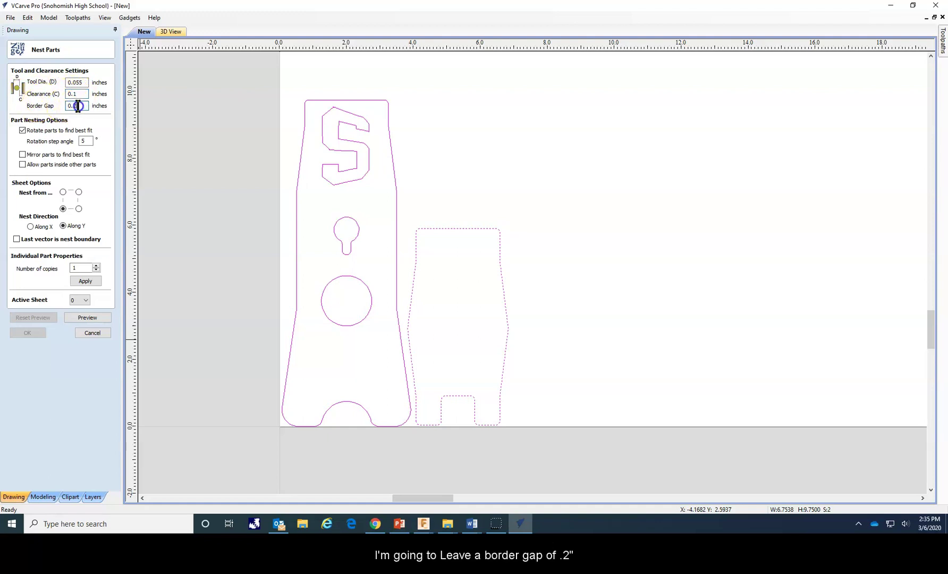
double_click(72, 107)
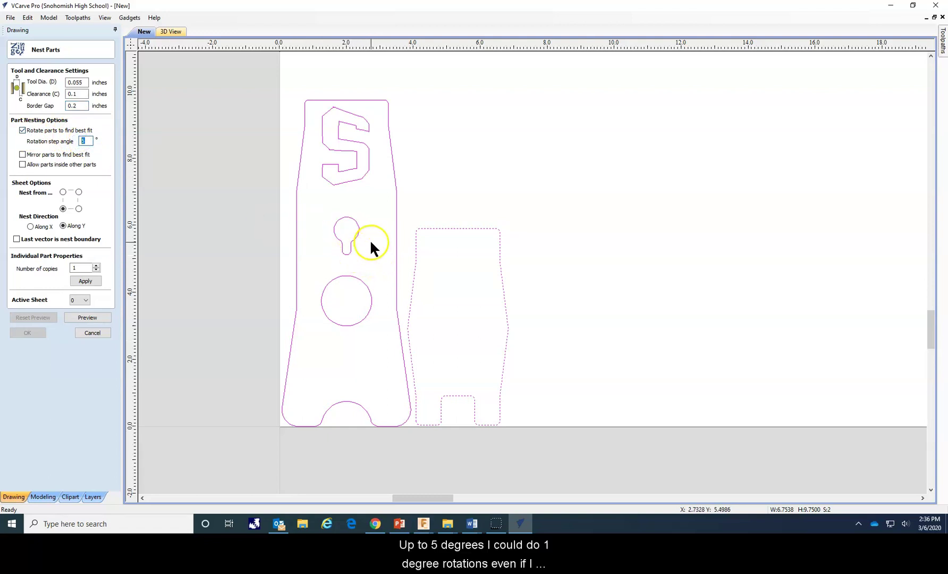
text(1)
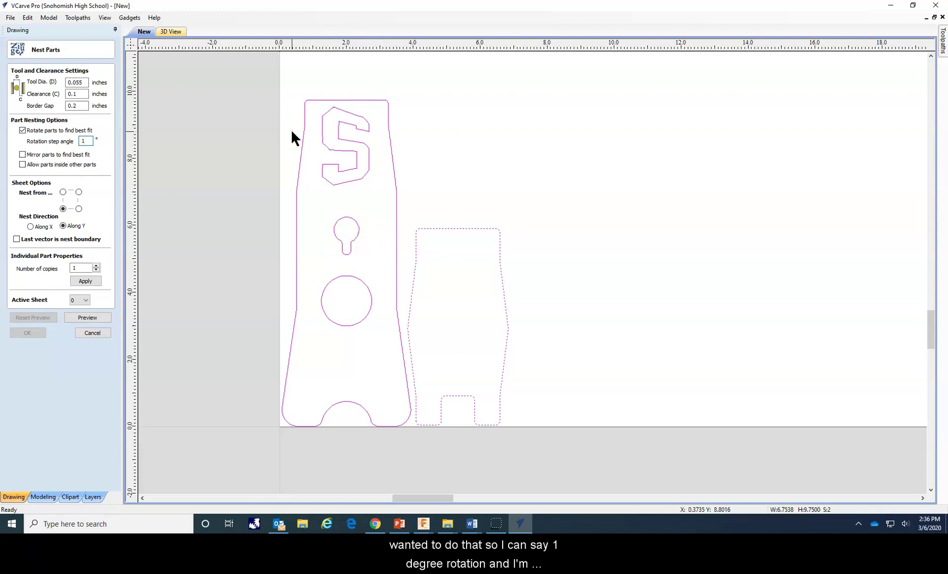
click(31, 227)
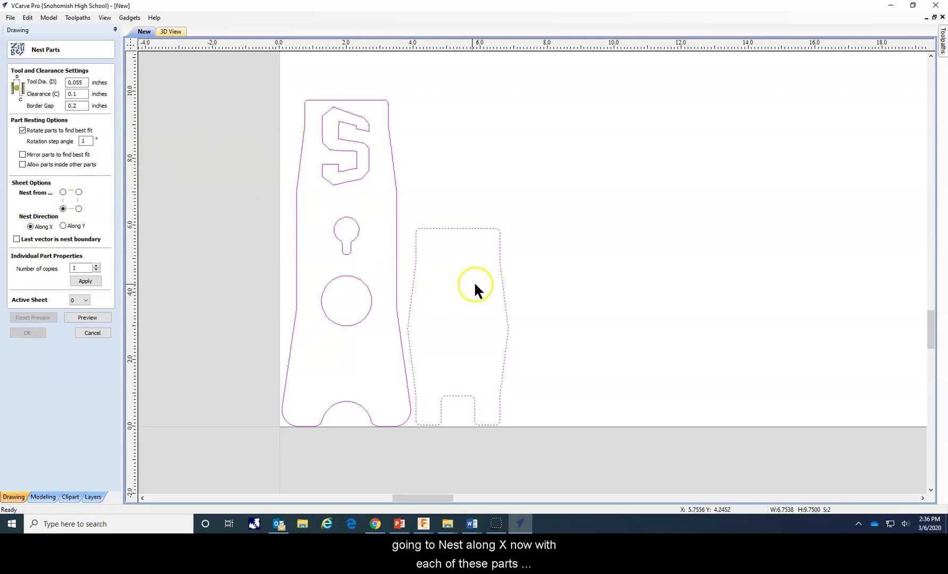
double_click(76, 267)
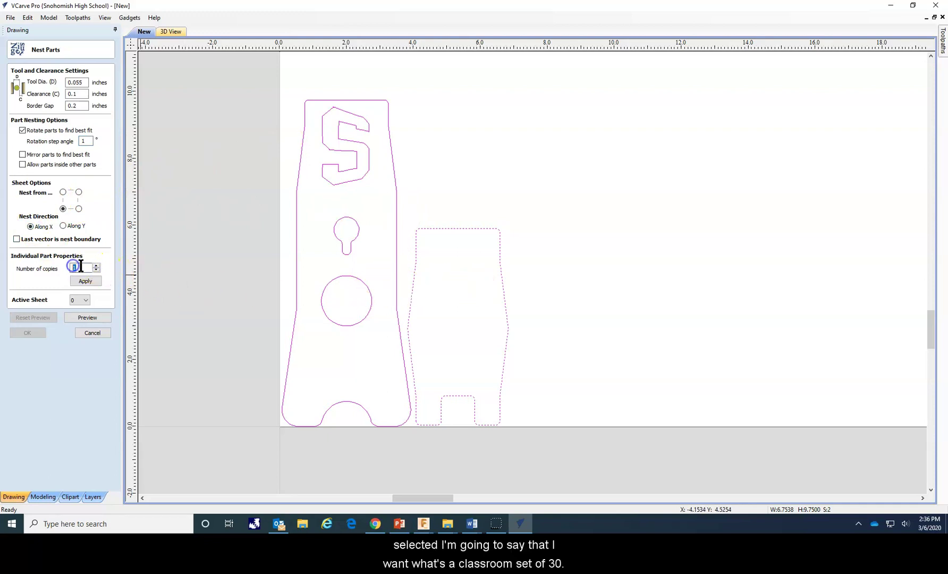
text(30)
click(79, 282)
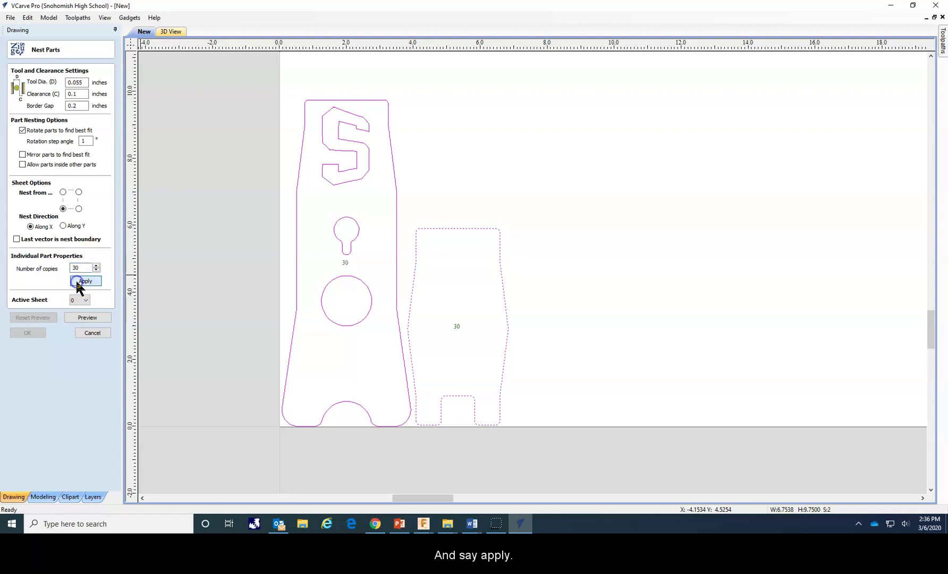
- Preview the automatic nest of 30 copies per part on the 48 x 48 sheet and accept it
click(91, 319)
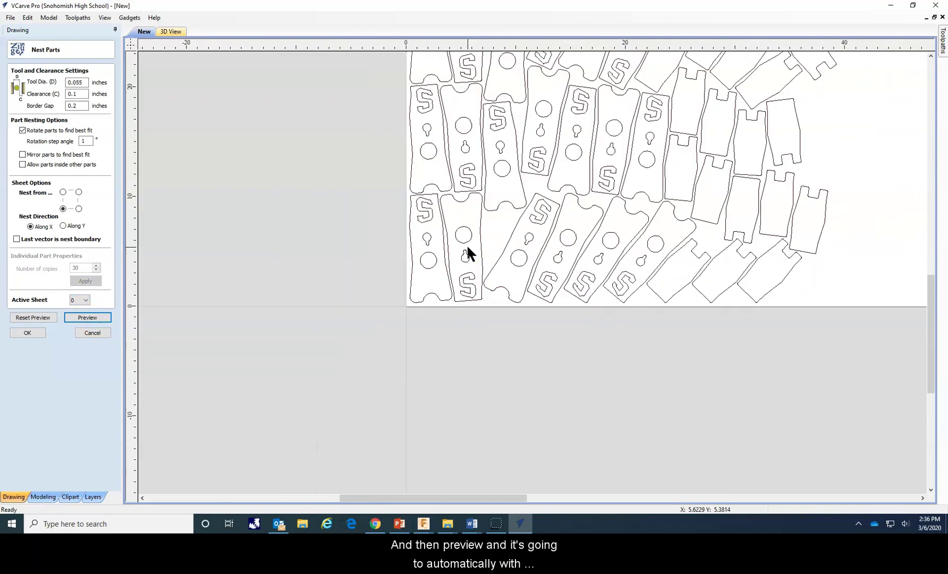
scroll(467, 244, down, 2)
scroll(555, 186, up, 5)
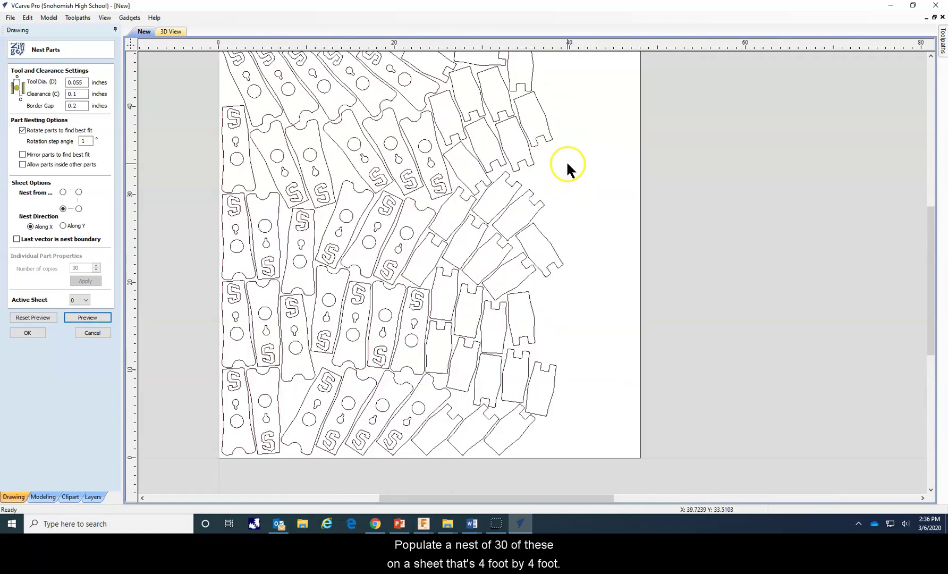
scroll(530, 160, down, 1)
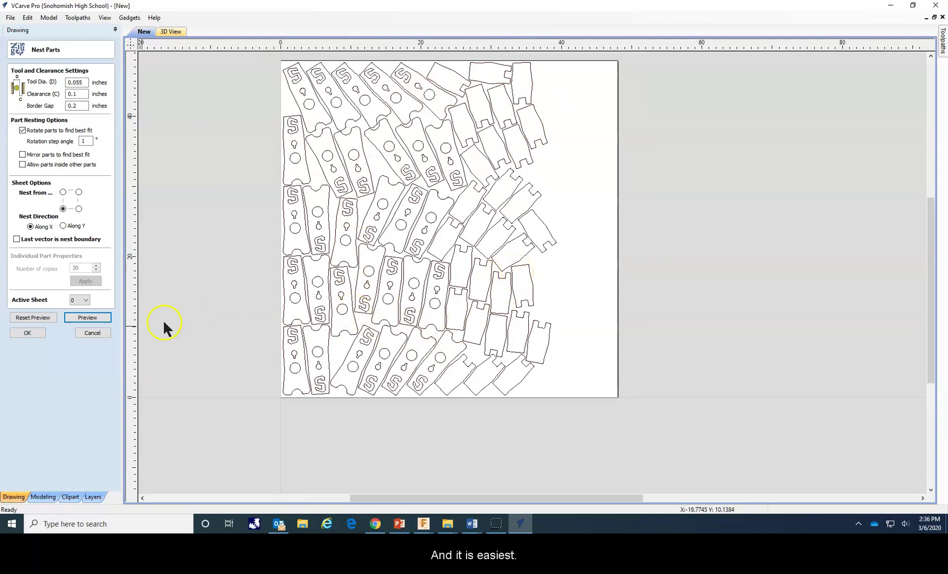
click(27, 334)
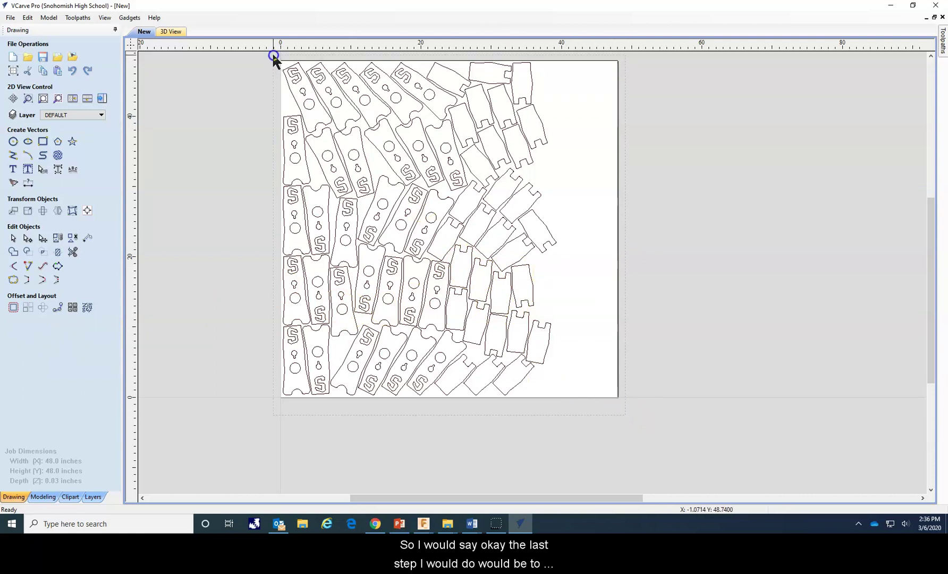
- Select all nested parts and save them as DXF 'Cell Phone Stand with S 30 Nested'
key(ctrl+a)
click(10, 18)
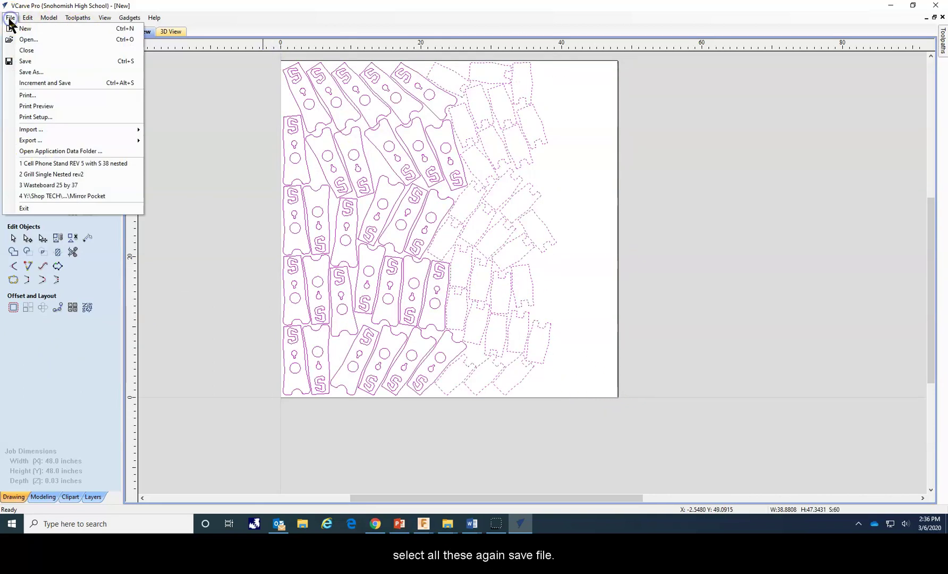
mouse_move(48, 142)
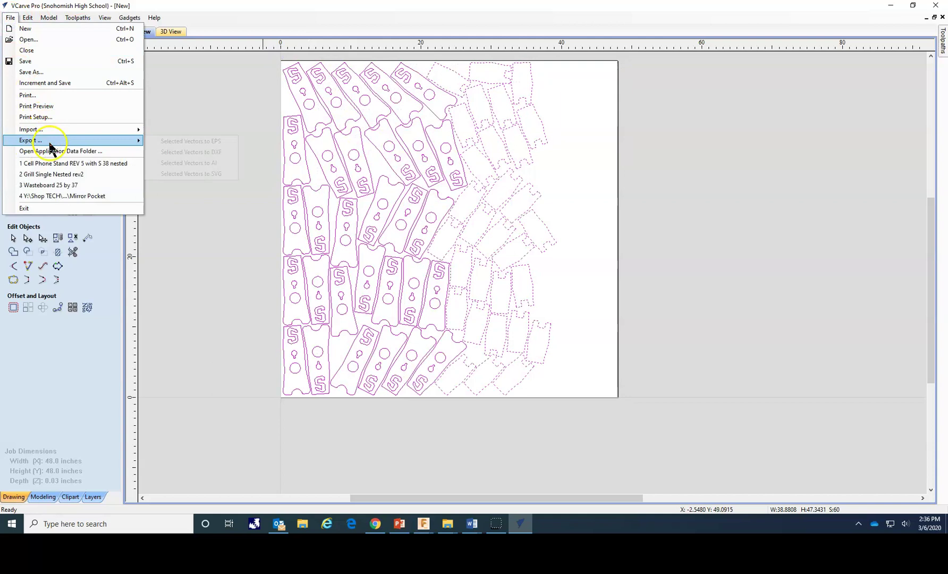
click(190, 152)
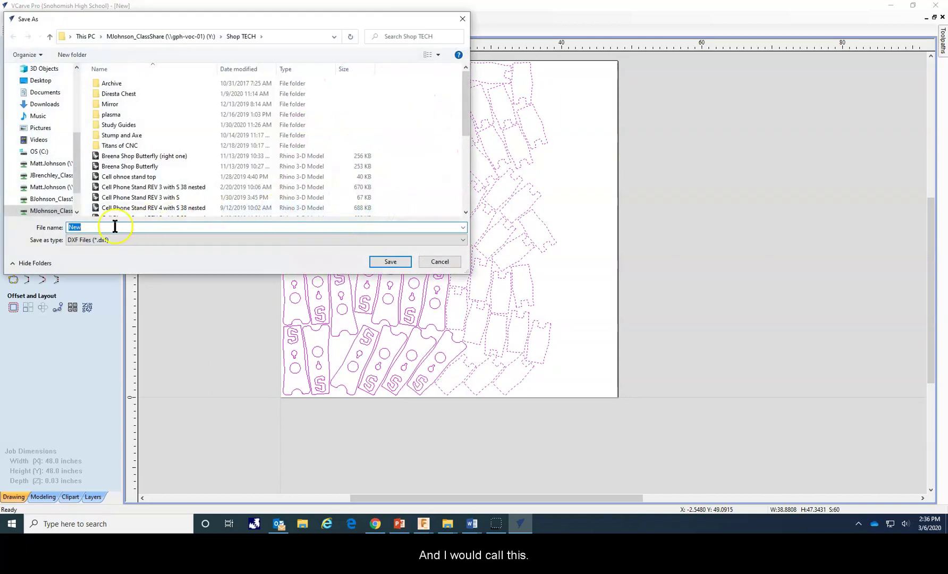
text(Cell )
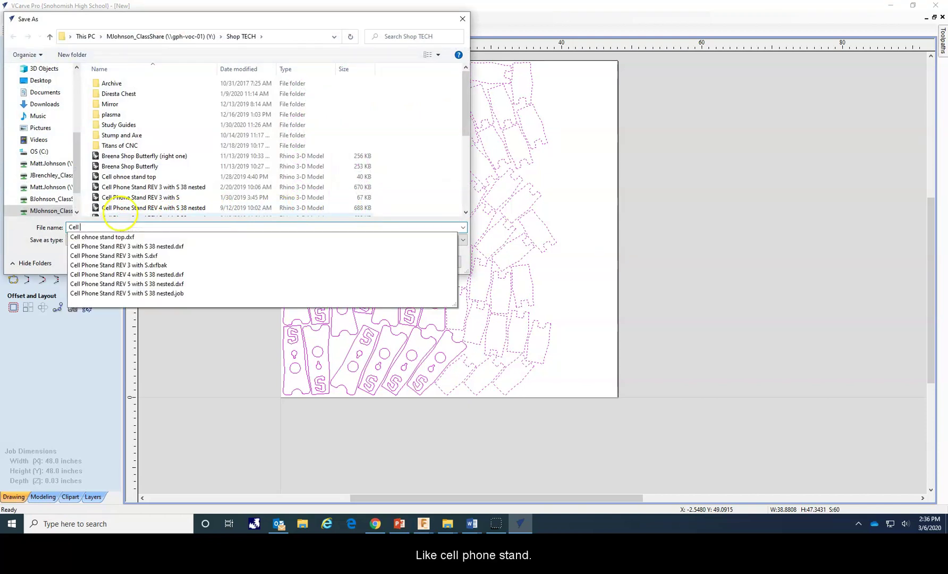
text(Phone )
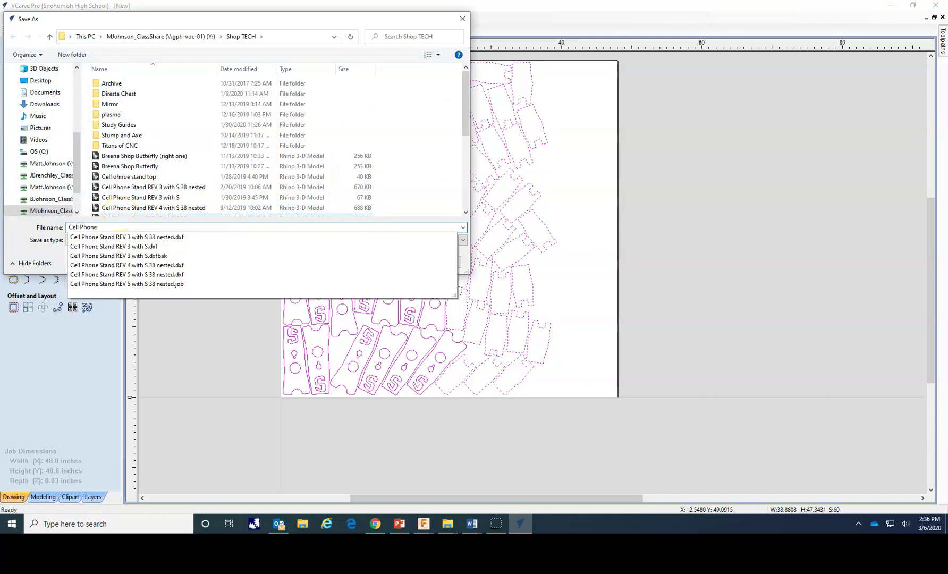
text(Stand with )
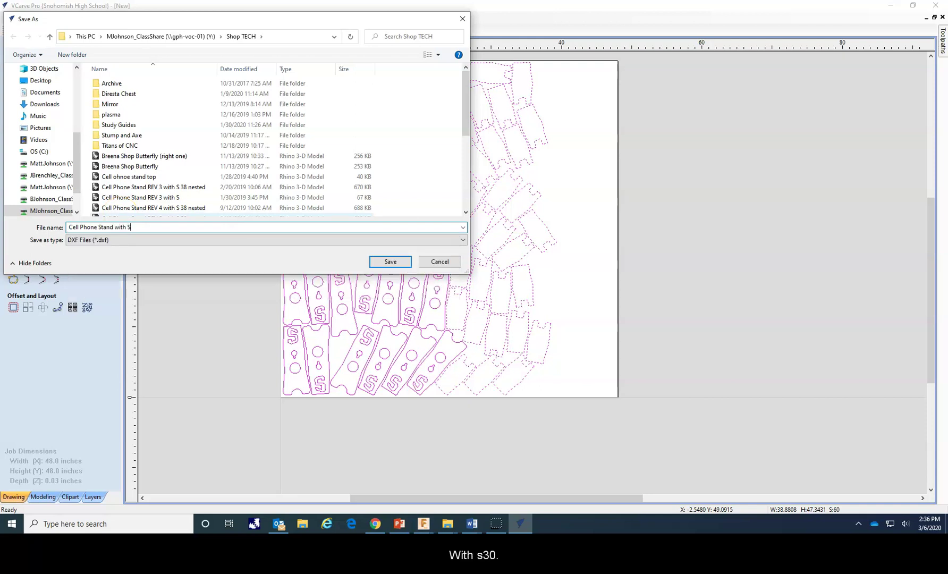
text(S 30 Nested)
click(393, 263)
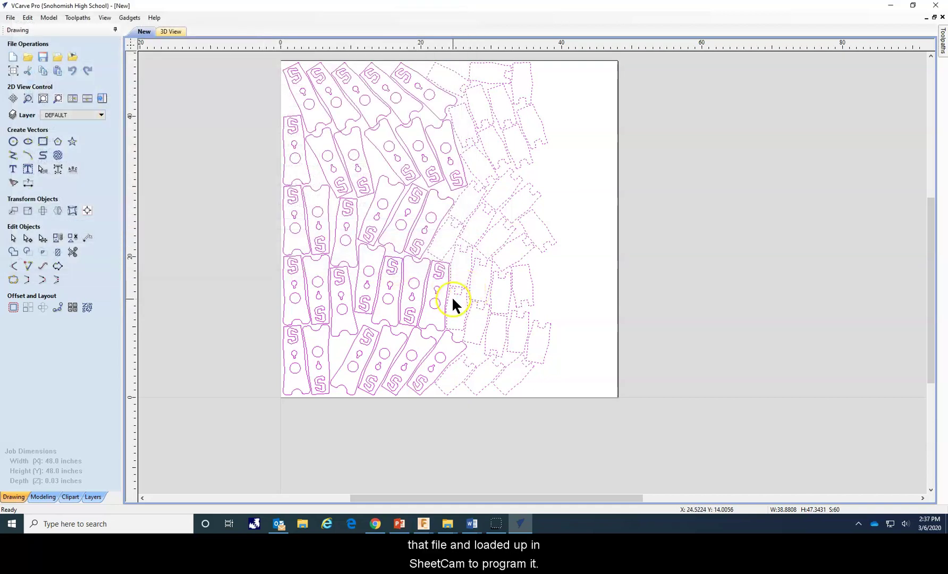